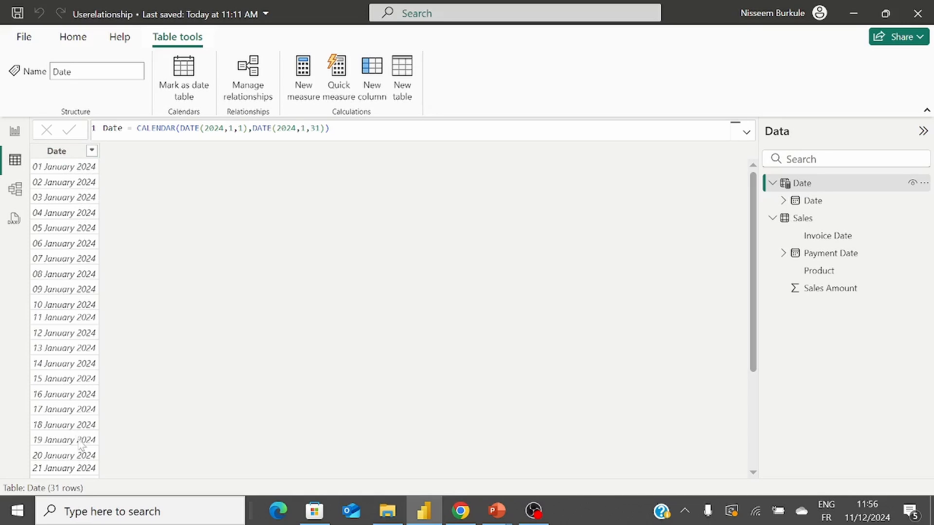
# Create an active one-to-many relationship from the Date table's Date column to Invoice Date in Sales, with single cross-filter direction
pyautogui.click(15, 190)
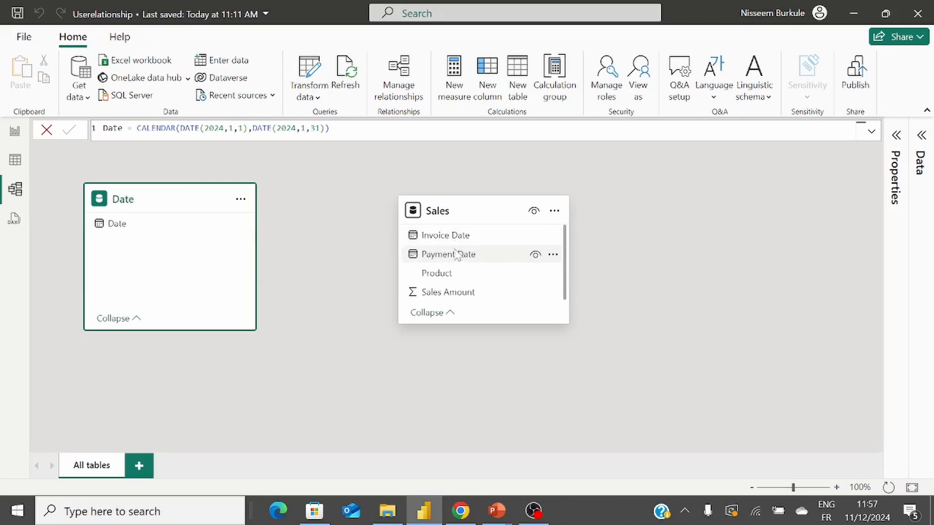
pyautogui.click(123, 229)
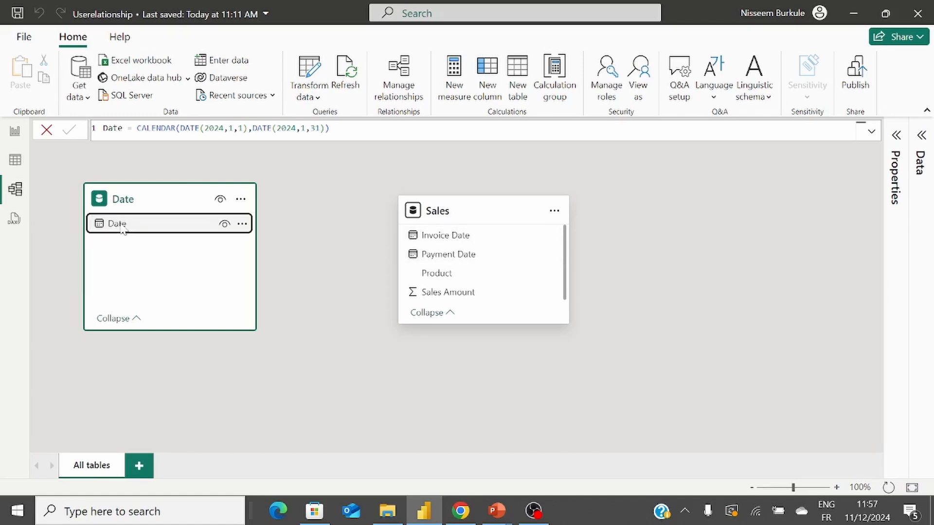
pyautogui.moveTo(123, 228); pyautogui.dragTo(444, 238)
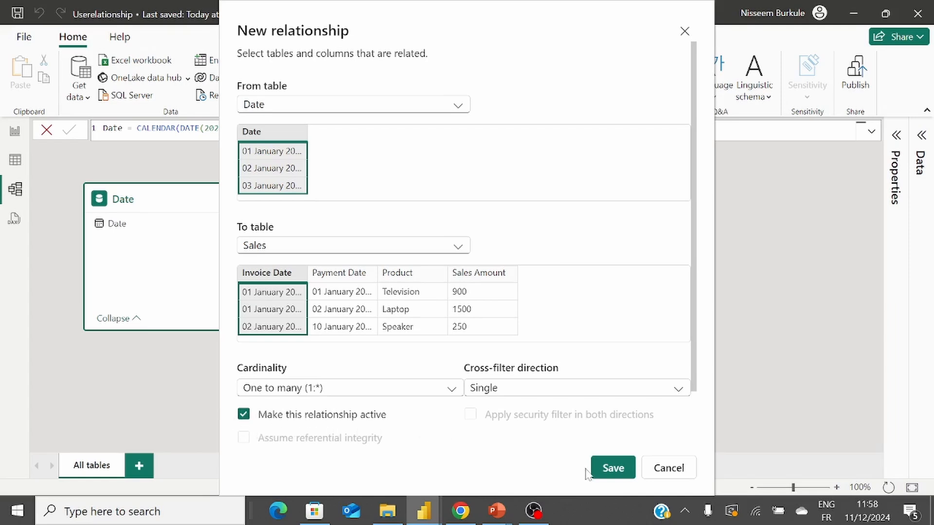
pyautogui.click(614, 468)
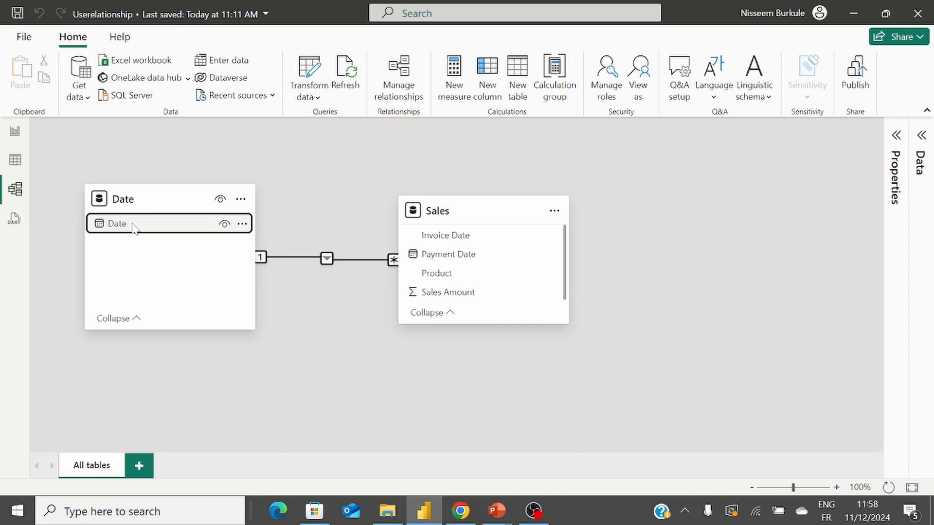
# Create an inactive one-to-many relationship from the Date table's Date column to Payment Date in the Sales table
pyautogui.moveTo(135, 229); pyautogui.dragTo(465, 256)
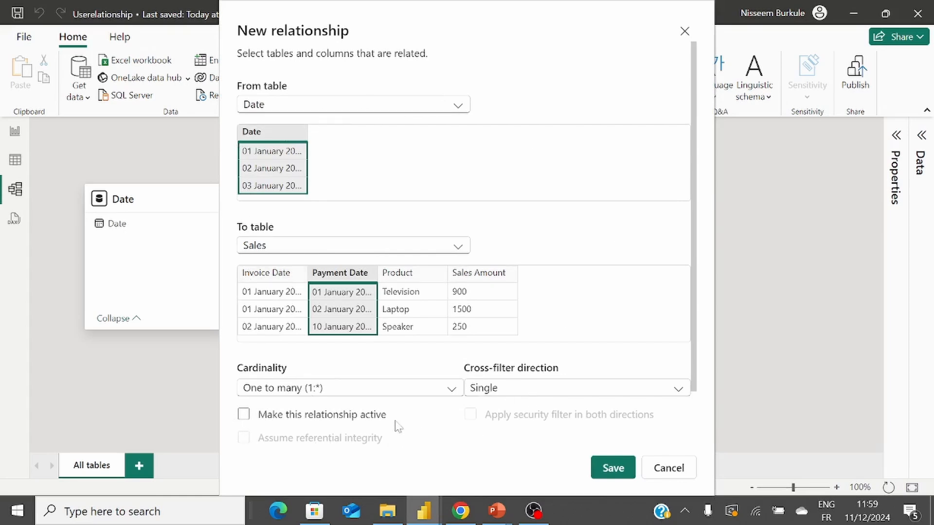
pyautogui.click(244, 415)
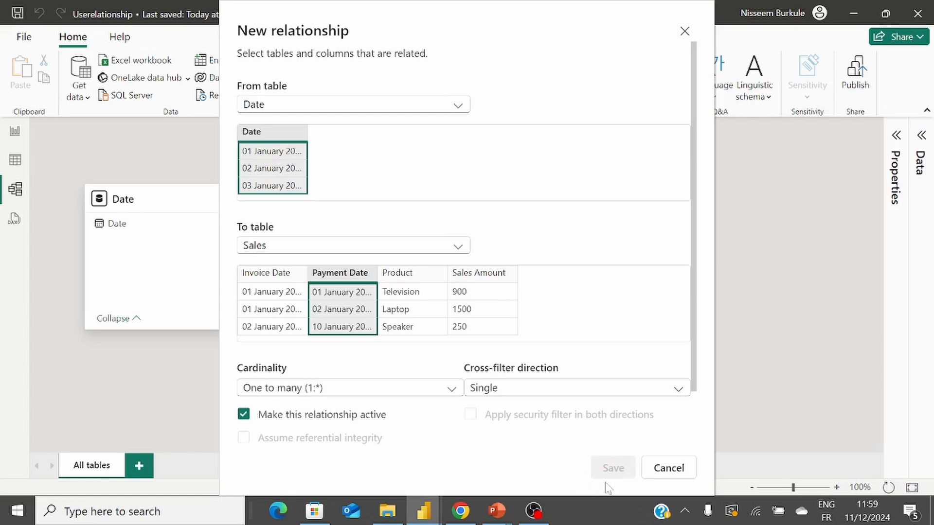
pyautogui.click(243, 414)
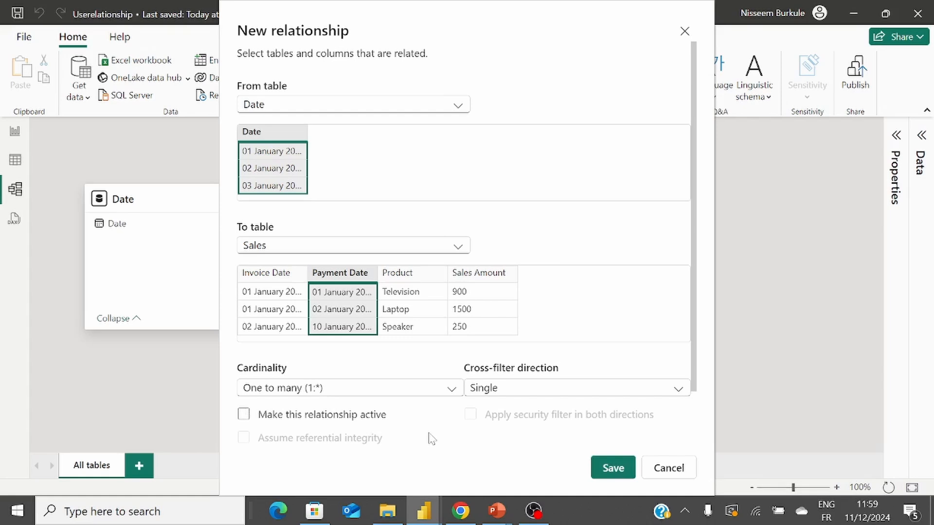
pyautogui.click(612, 467)
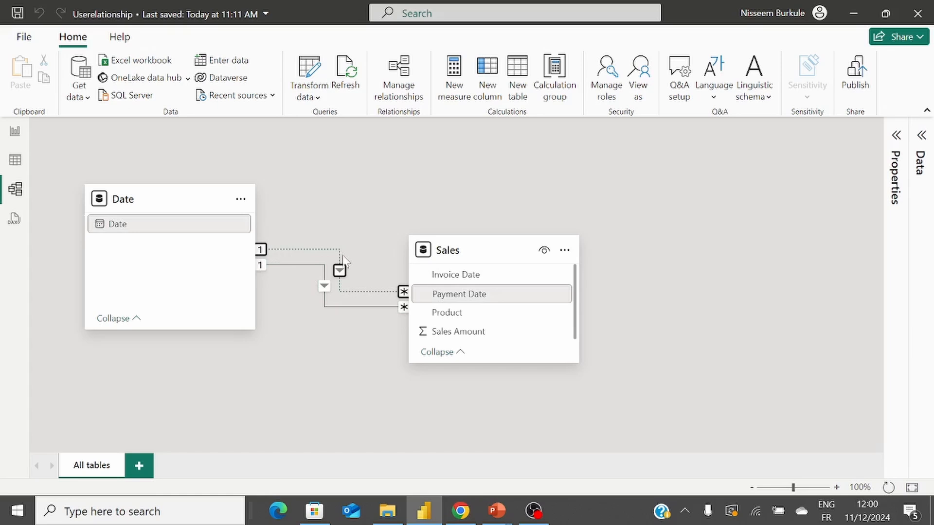
pyautogui.click(361, 292)
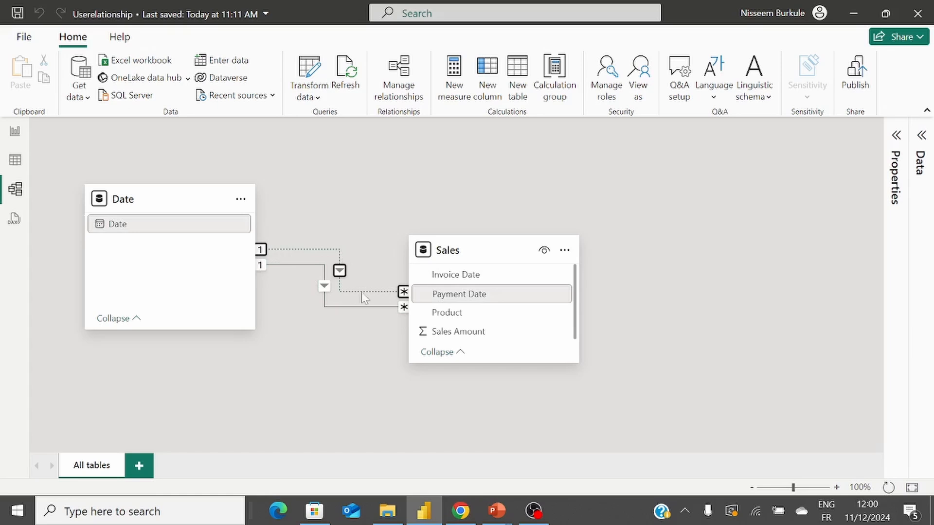
# Populate the empty table visual on Page 1 of the report with the Date and Sales Amount fields
pyautogui.click(15, 132)
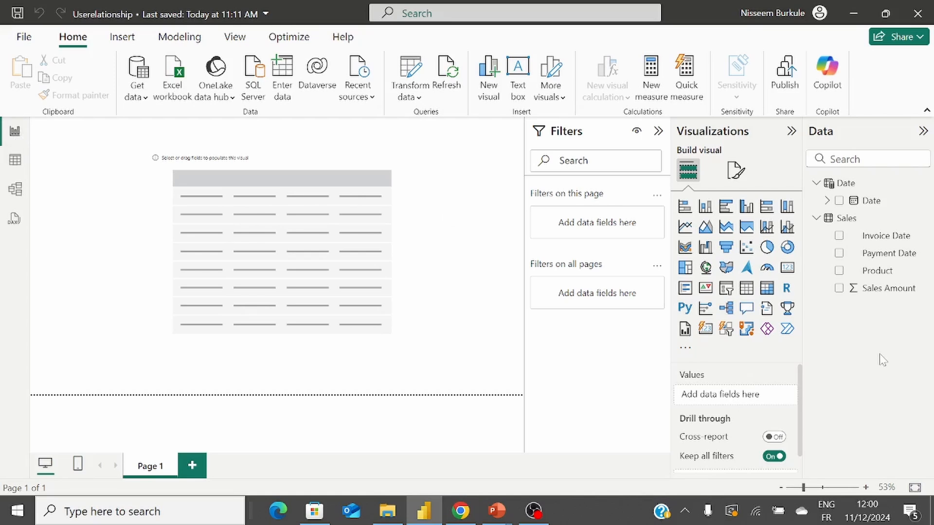
pyautogui.click(389, 243)
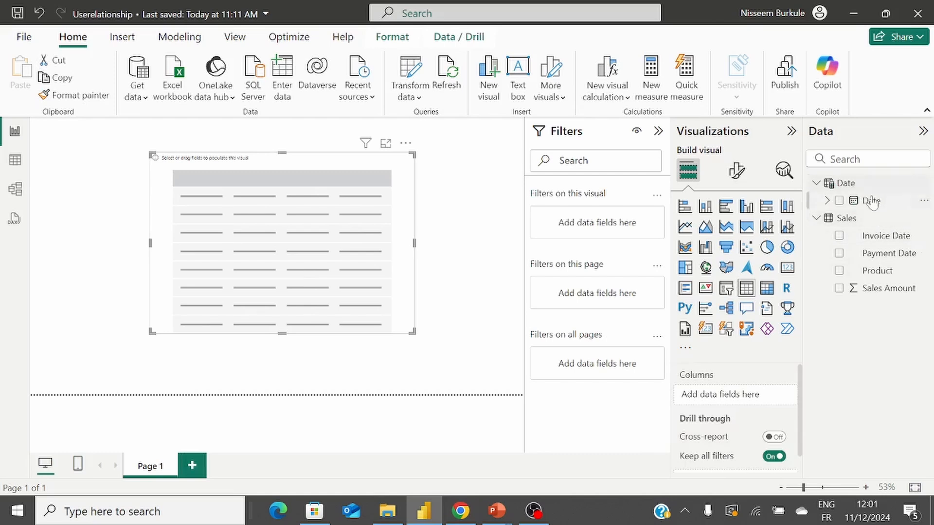
pyautogui.click(846, 199)
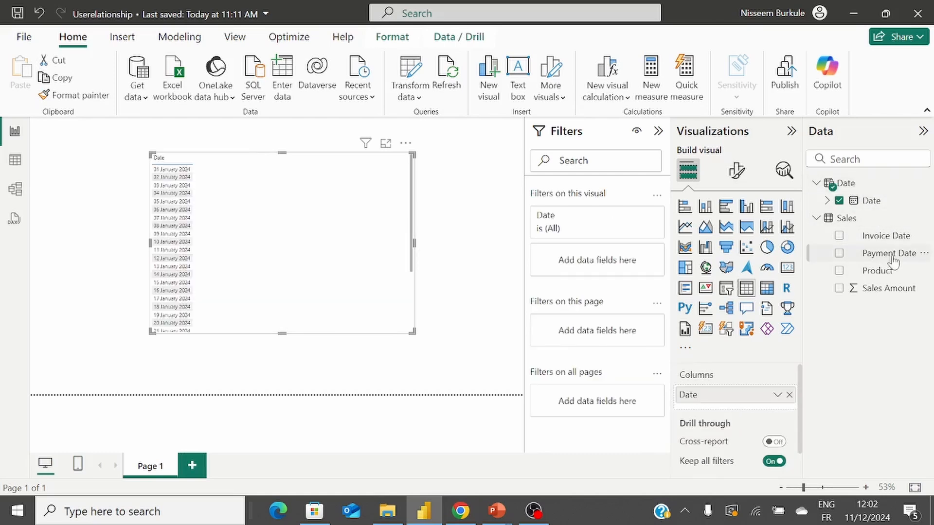
pyautogui.moveTo(901, 292); pyautogui.dragTo(374, 247)
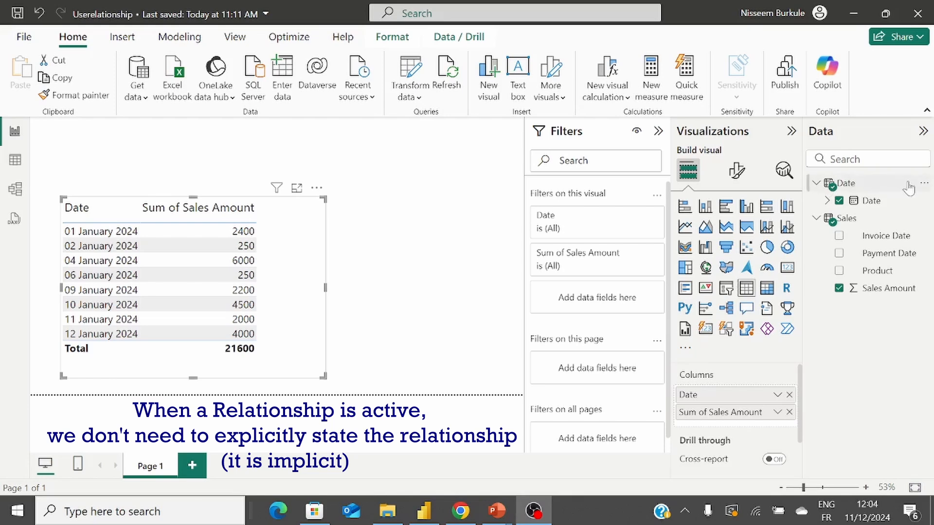
# Create the measure Total Invoice = SUM(Sales[Sales Amount]) in the Date table
pyautogui.click(924, 185)
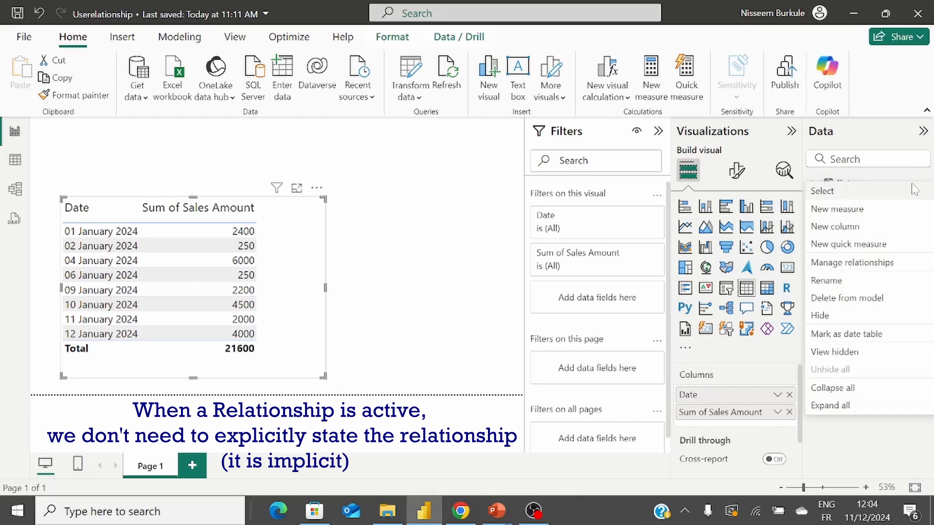
pyautogui.click(836, 208)
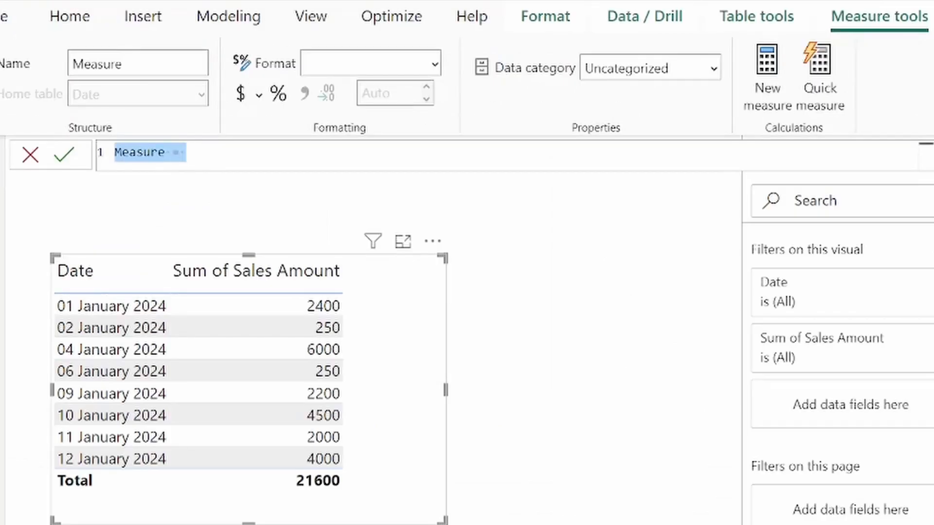
pyautogui.write('Total Tnvoice = ')
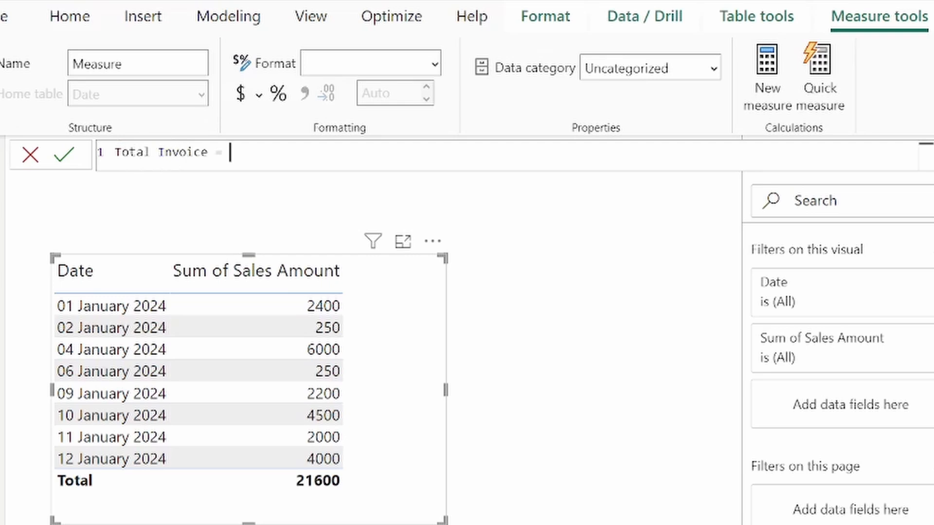
pyautogui.write('SUM(')
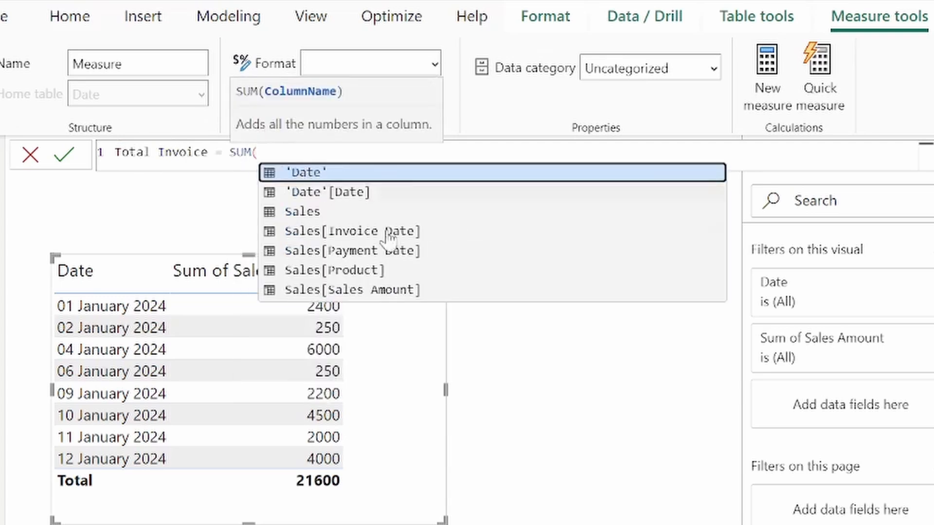
pyautogui.click(369, 290)
pyautogui.write(')')
pyautogui.press('Return')
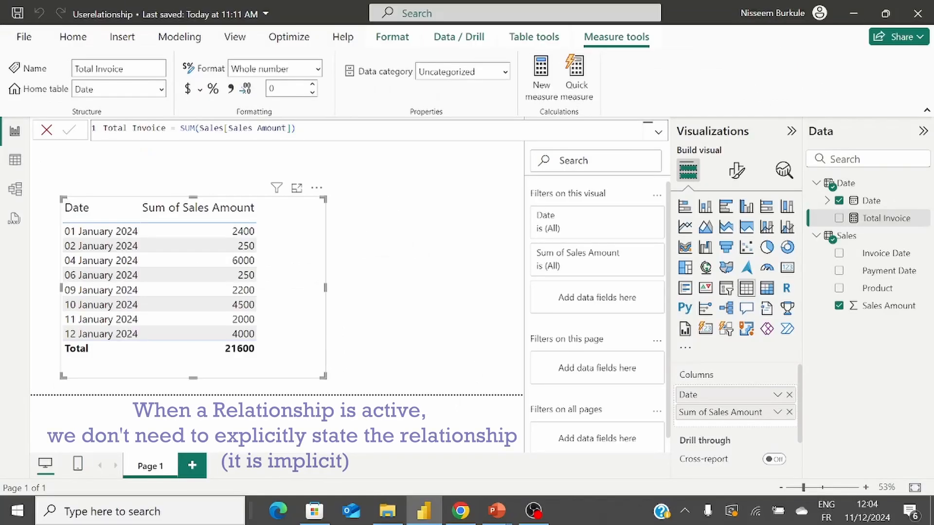
# Add the Total Invoice measure to the table visual and widen the visual to make room for another column
pyautogui.click(839, 218)
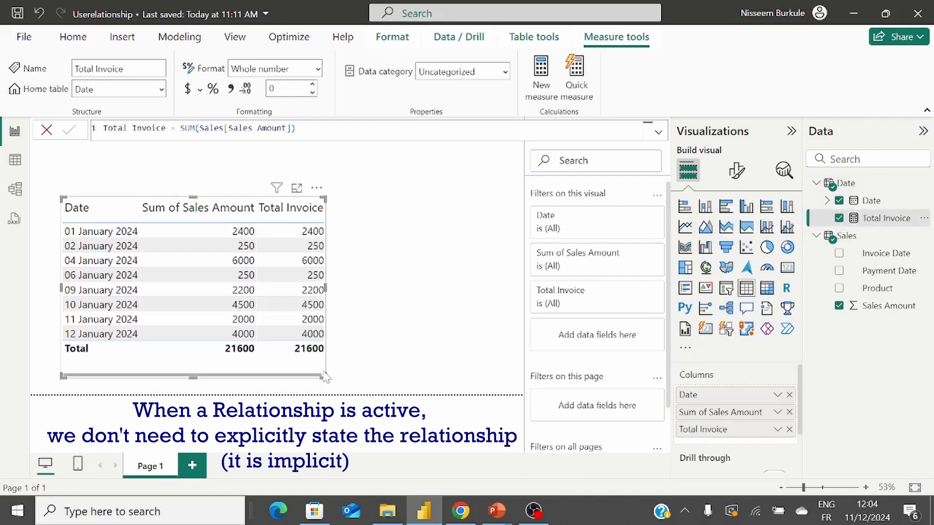
pyautogui.moveTo(325, 374); pyautogui.dragTo(497, 381)
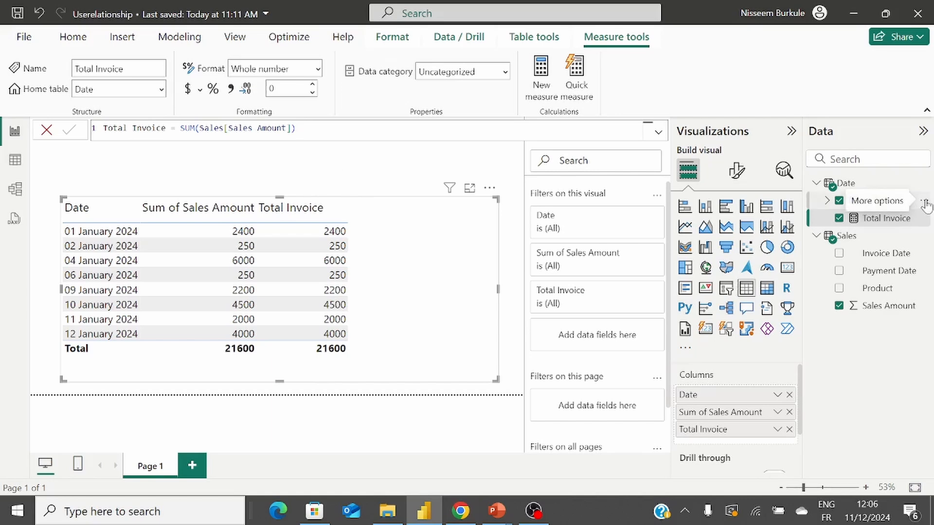
# Start a new measure in the Date table with the formula Total Payment = CALCULATE(SUM(Sales[Sales Amount]),
pyautogui.click(926, 204)
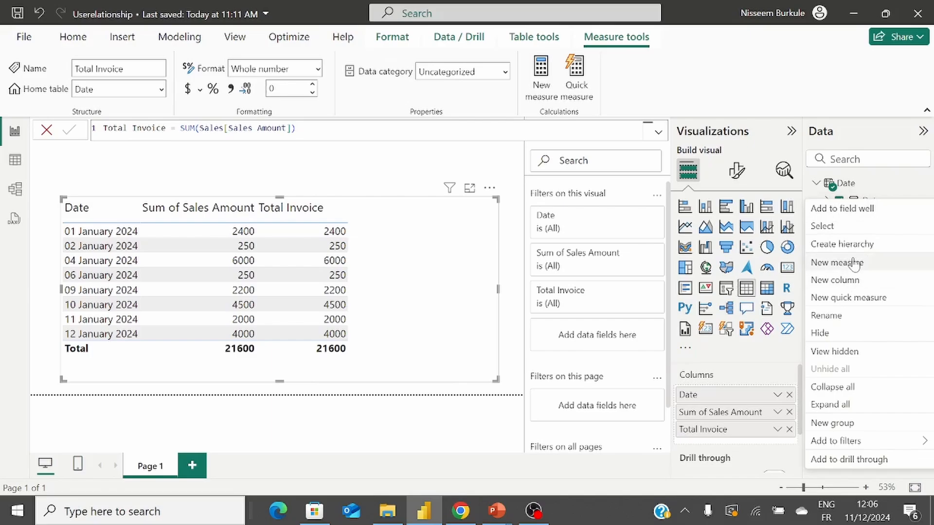
pyautogui.click(850, 263)
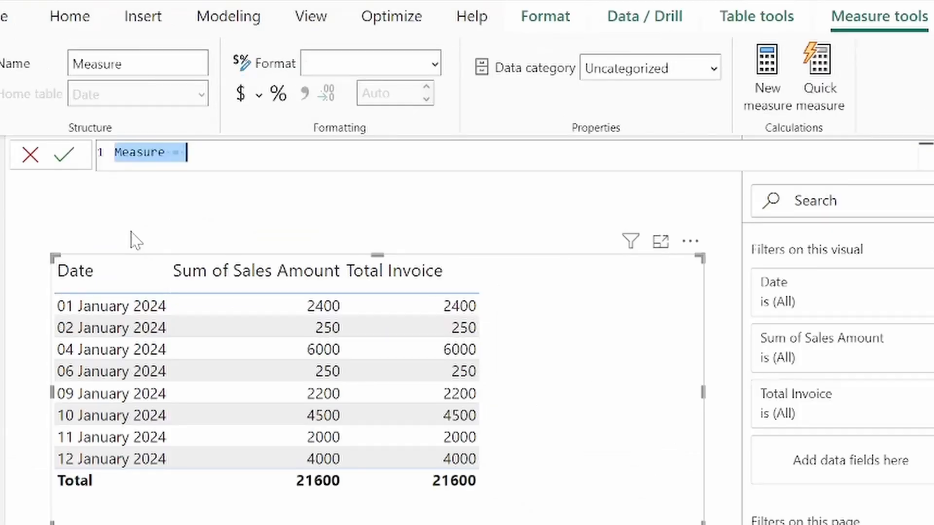
pyautogui.write('Total Payment =')
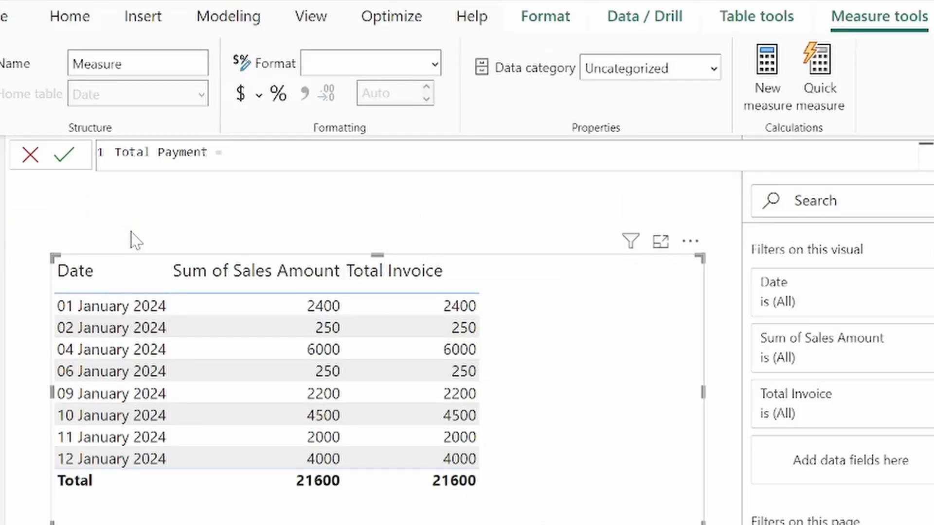
pyautogui.write('CA')
pyautogui.press('Tab')
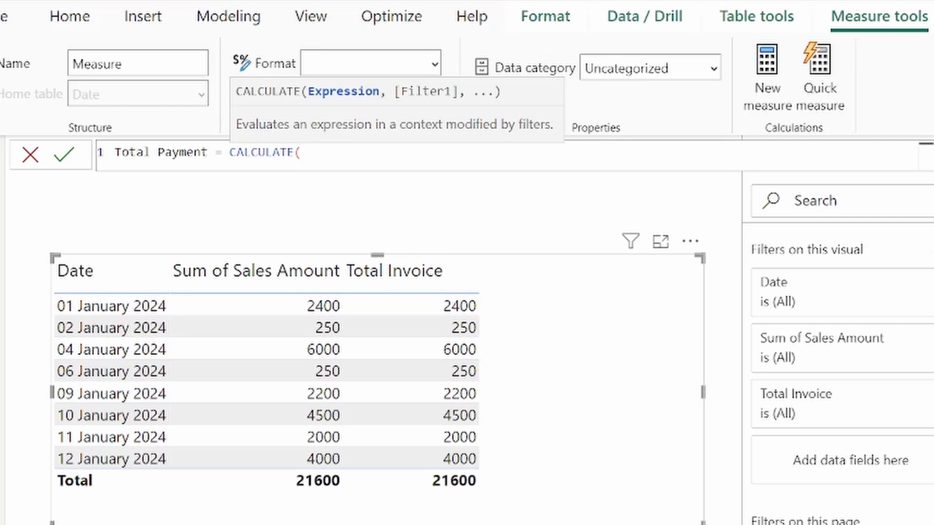
pyautogui.write('SUM')
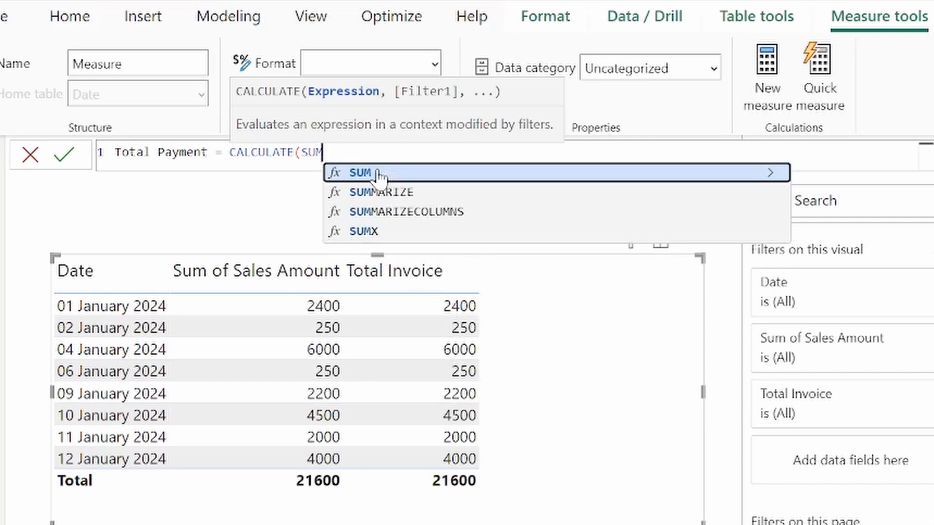
pyautogui.click(378, 174)
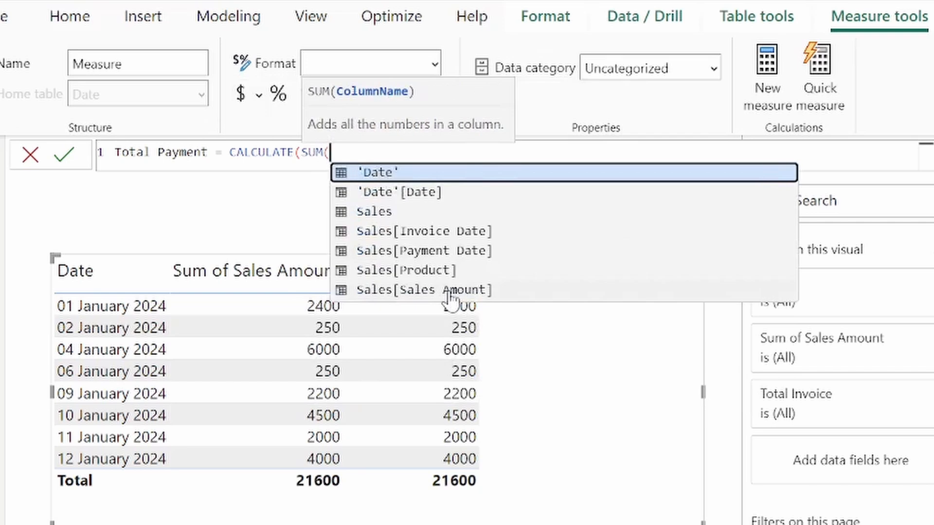
pyautogui.click(449, 291)
pyautogui.write('),')
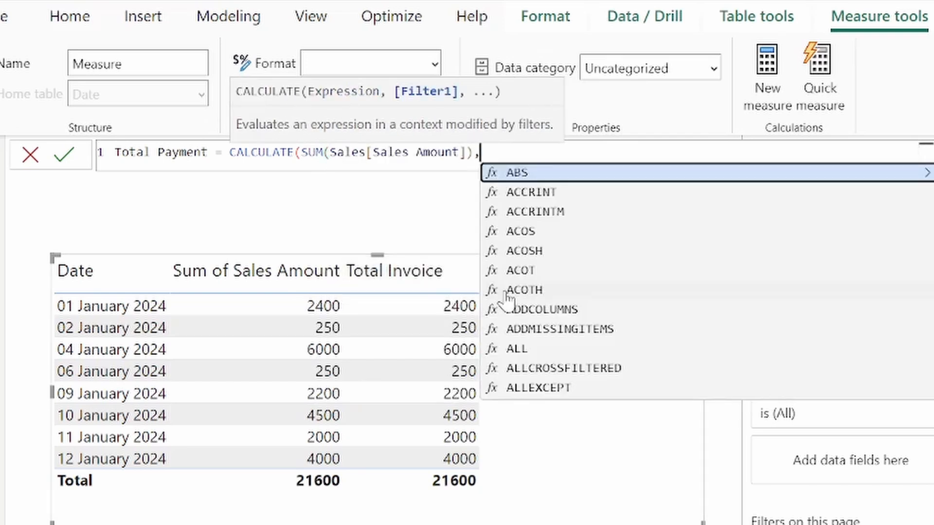
# Complete the Total Payment formula with the filter USERELATIONSHIP('Date'[Date],Sales[Payment Date])) and commit the measure
pyautogui.write('USE')
pyautogui.click(634, 194)
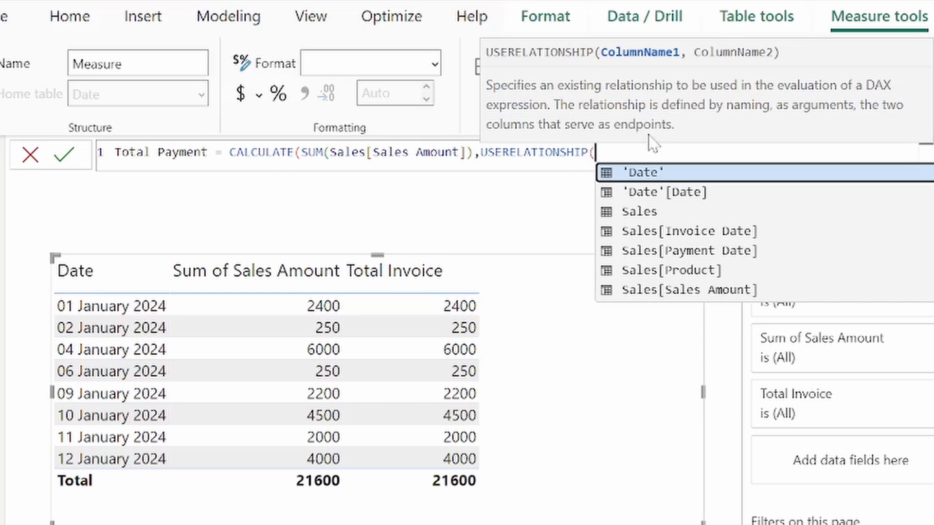
pyautogui.click(665, 200)
pyautogui.write(',')
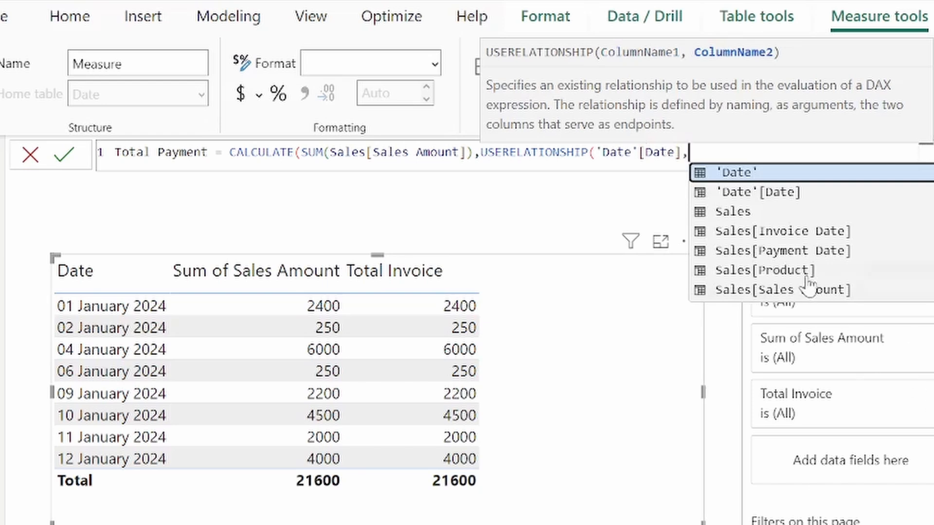
pyautogui.click(801, 252)
pyautogui.write('))')
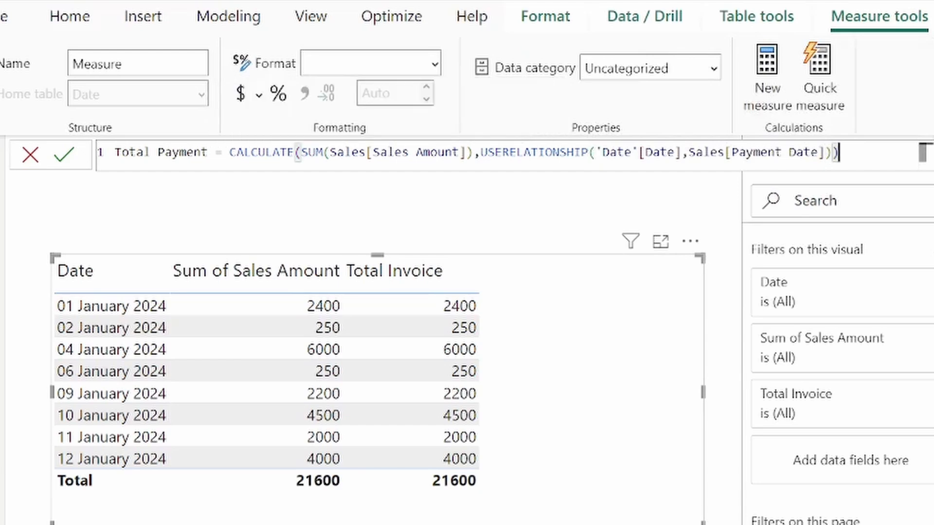
pyautogui.press('Return')
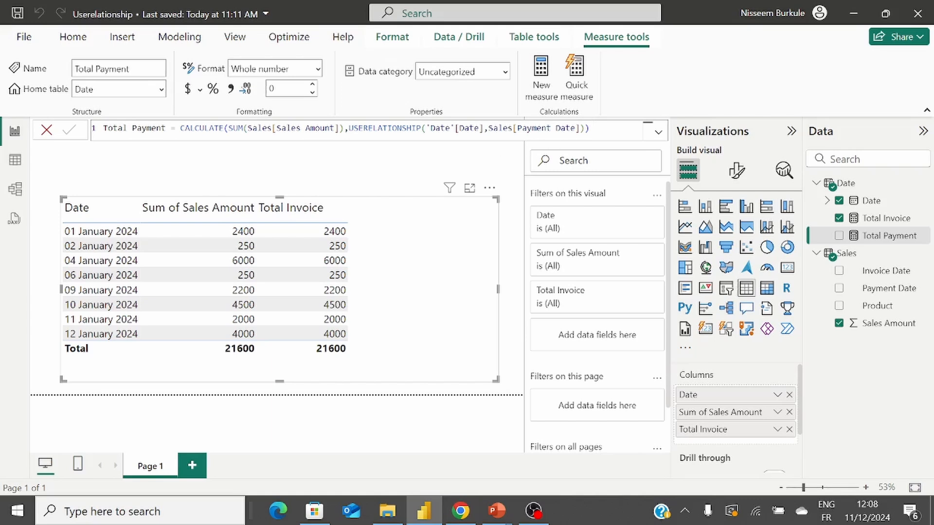
# Add the Total Payment measure to the table visual and extend the visual upward to show more date rows
pyautogui.click(840, 236)
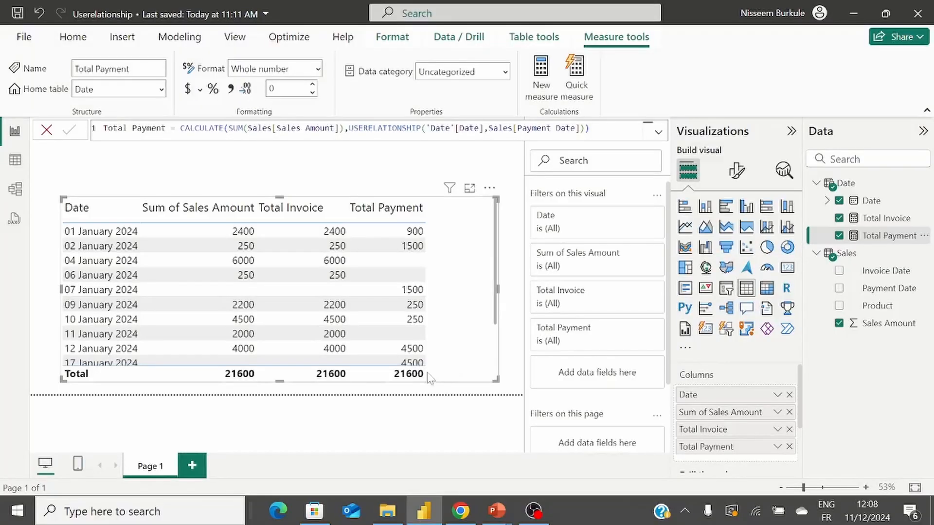
pyautogui.moveTo(58, 196); pyautogui.dragTo(57, 155)
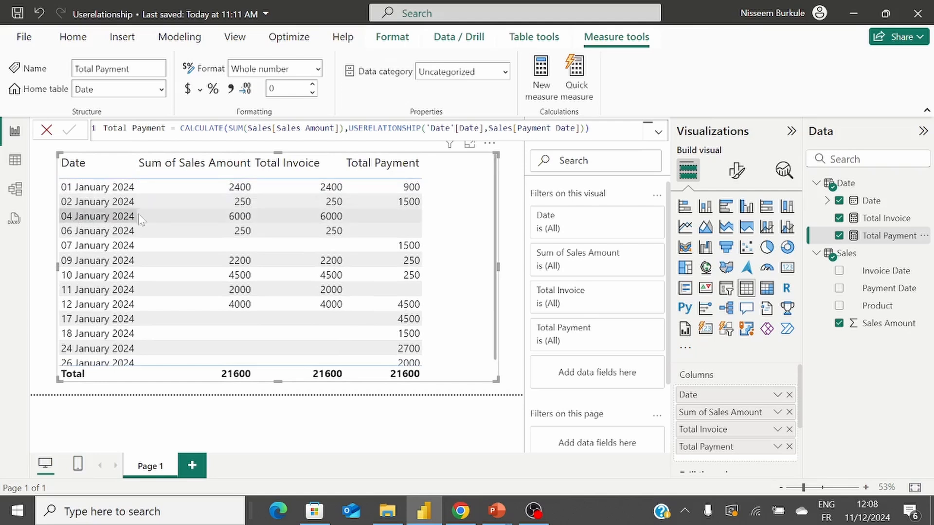
pyautogui.scroll(-1, 305, 238)
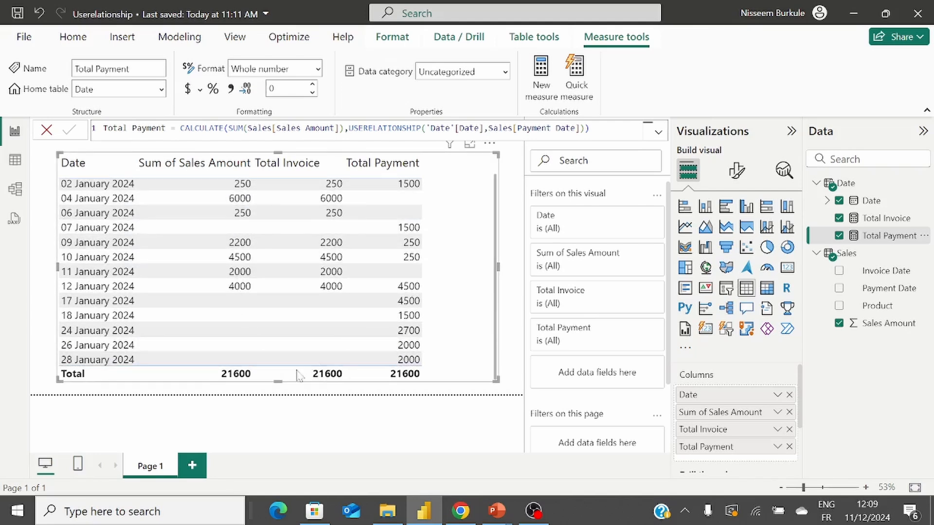
pyautogui.scroll(1, 447, 226)
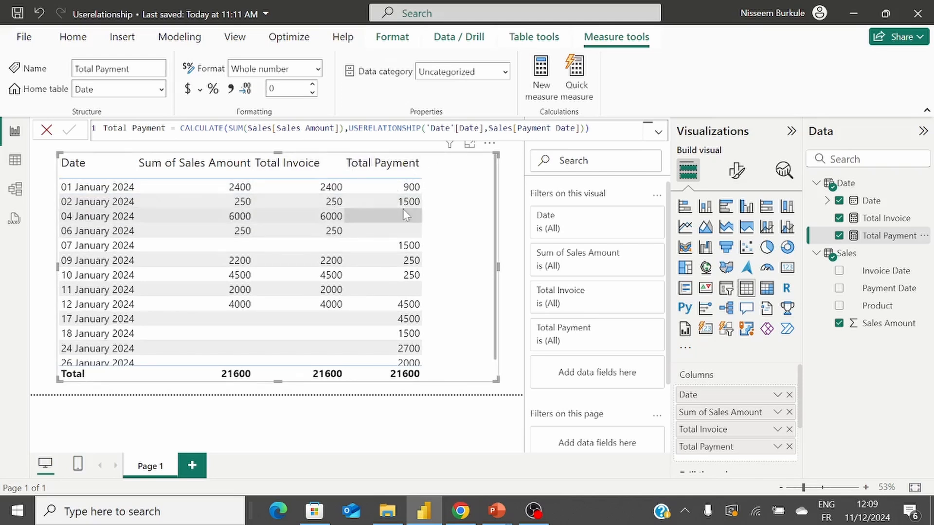
# Review all date rows of the table visual to compare the Total Invoice and Total Payment columns
pyautogui.scroll(-1, 395, 233)
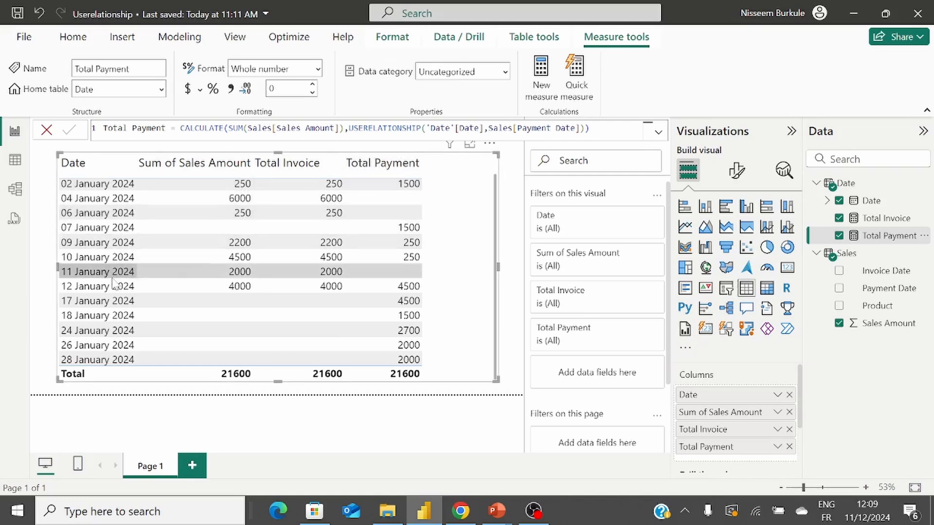
pyautogui.scroll(1, 383, 266)
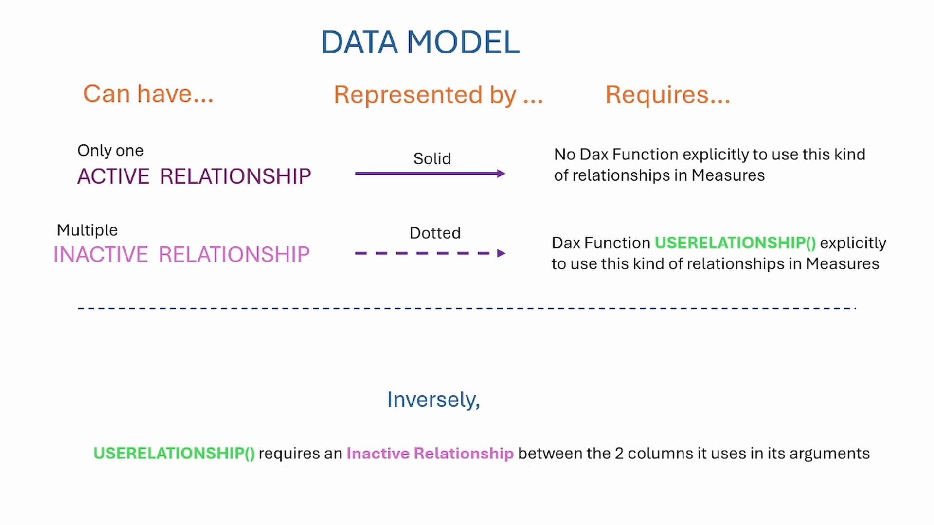
# Switch from the slides back to Power BI Desktop and delete the inactive relationship between the Date and Sales tables in the data model
pyautogui.hotkey('alt', 'Tab')
pyautogui.click(15, 189)
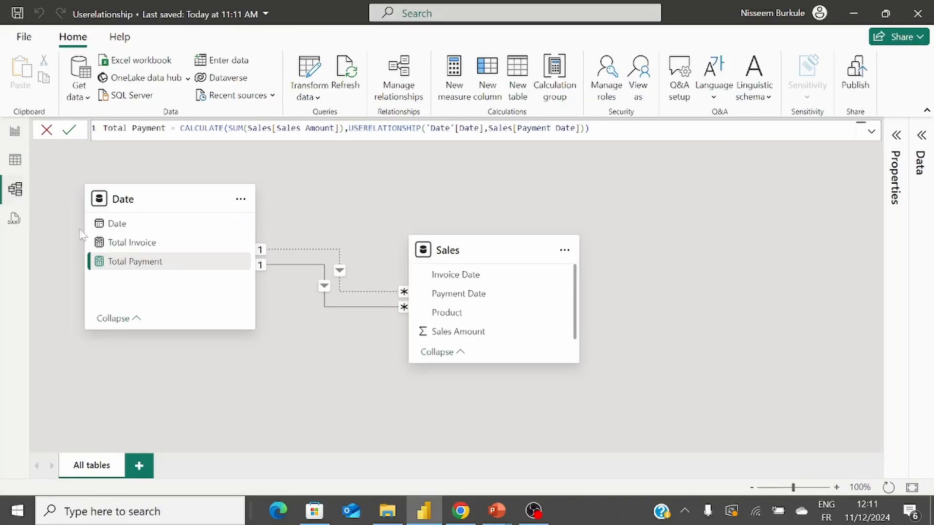
pyautogui.click(322, 249)
pyautogui.press('Delete')
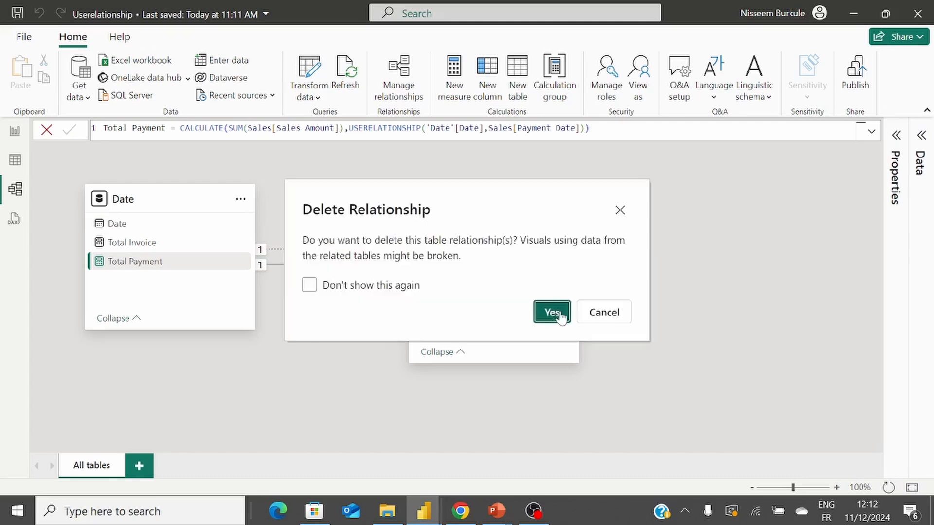
pyautogui.click(553, 315)
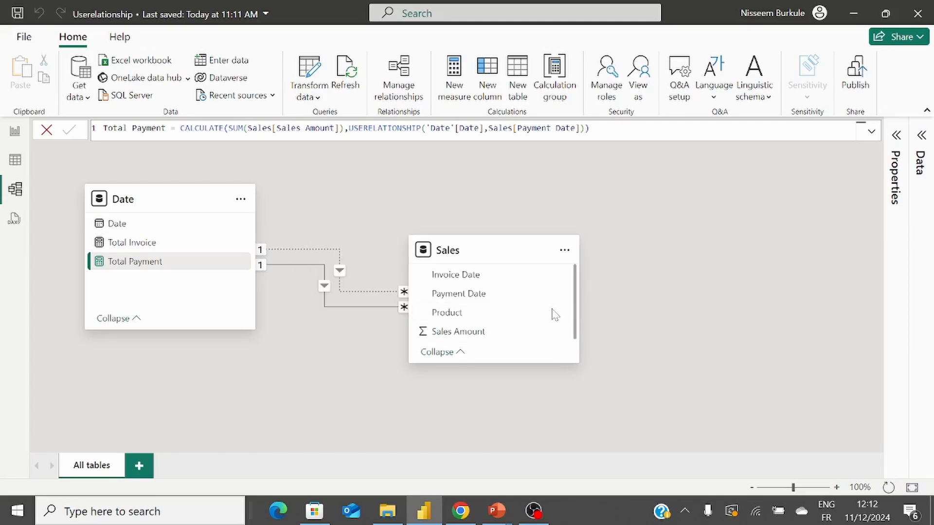
# Go back to the report and open the Total Payment measure's formula to check how it responds without the inactive relationship
pyautogui.click(15, 131)
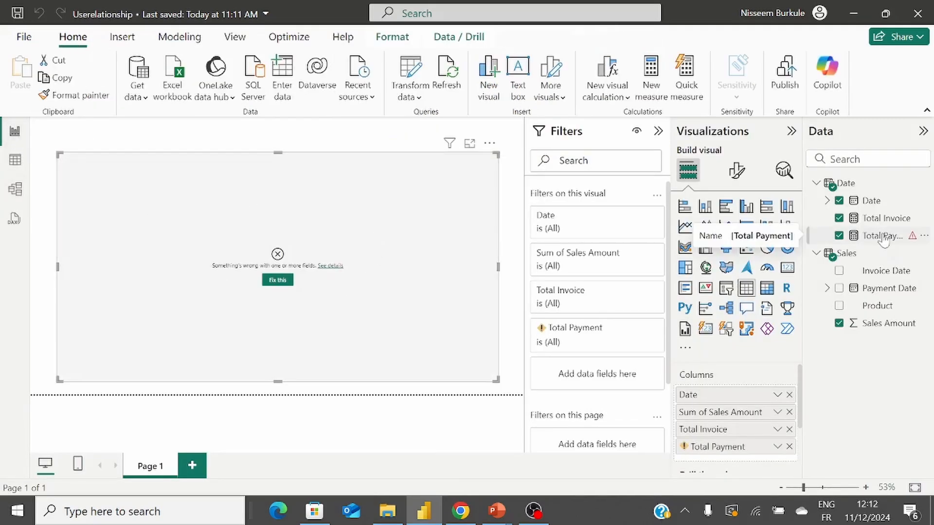
pyautogui.click(882, 236)
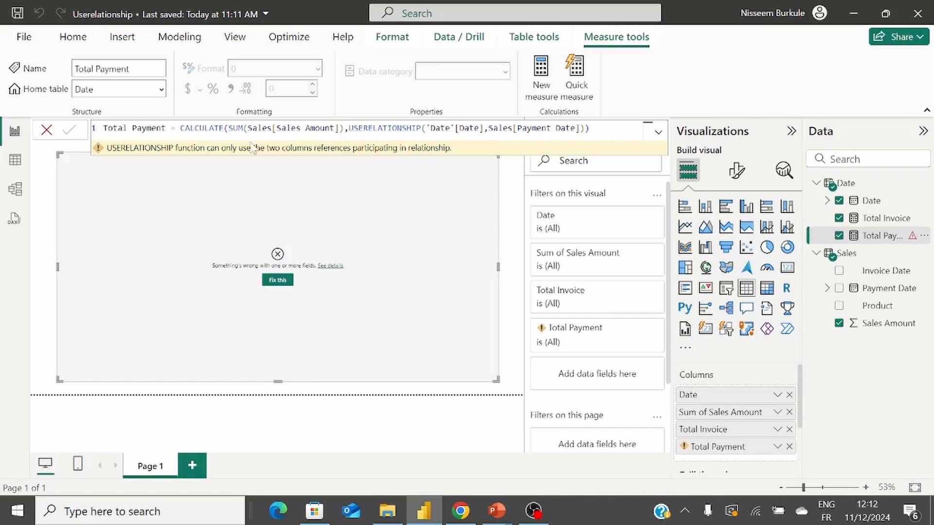